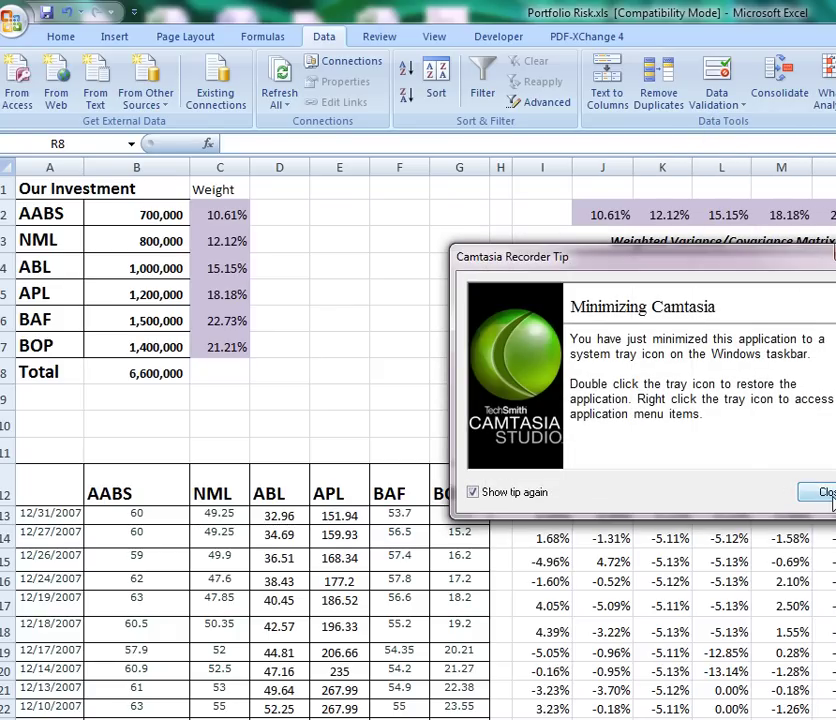
# - Switch to the lectures page in Firefox and open the Variance-Covariance Calculator add-in cov-matrix.xlam with Microsoft Excel
pyautogui.click(818, 492)
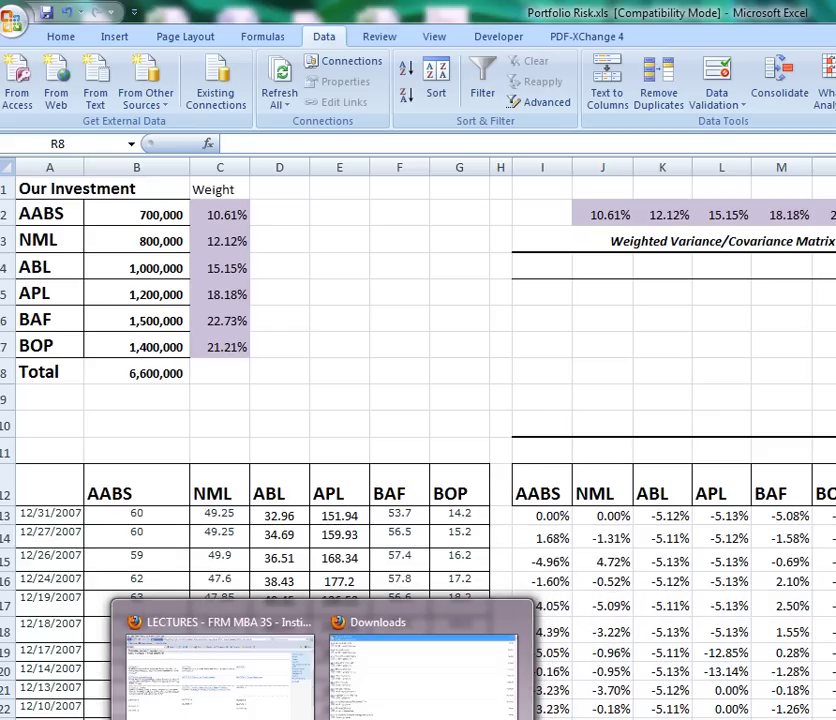
pyautogui.click(267, 705)
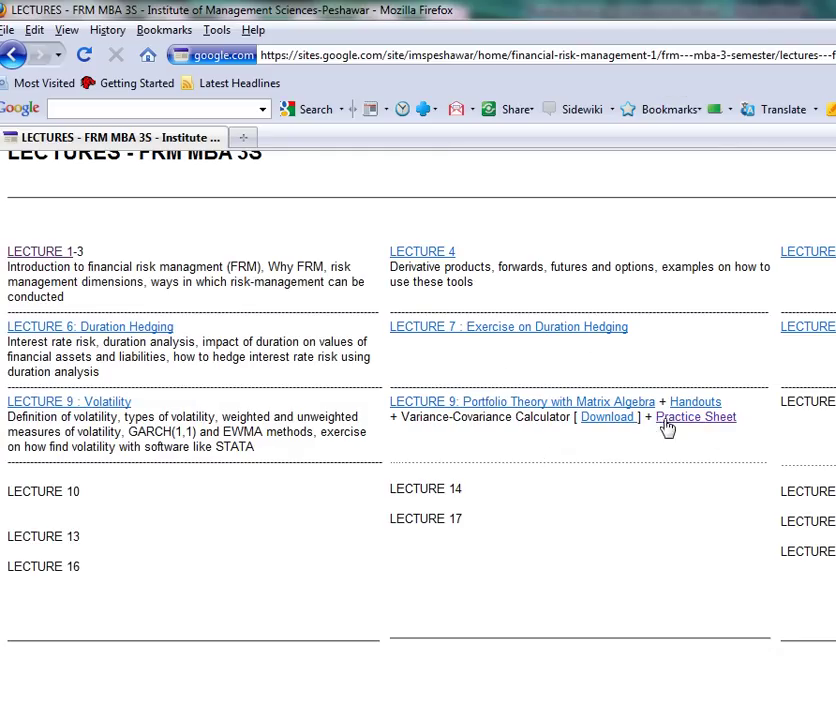
pyautogui.click(605, 420)
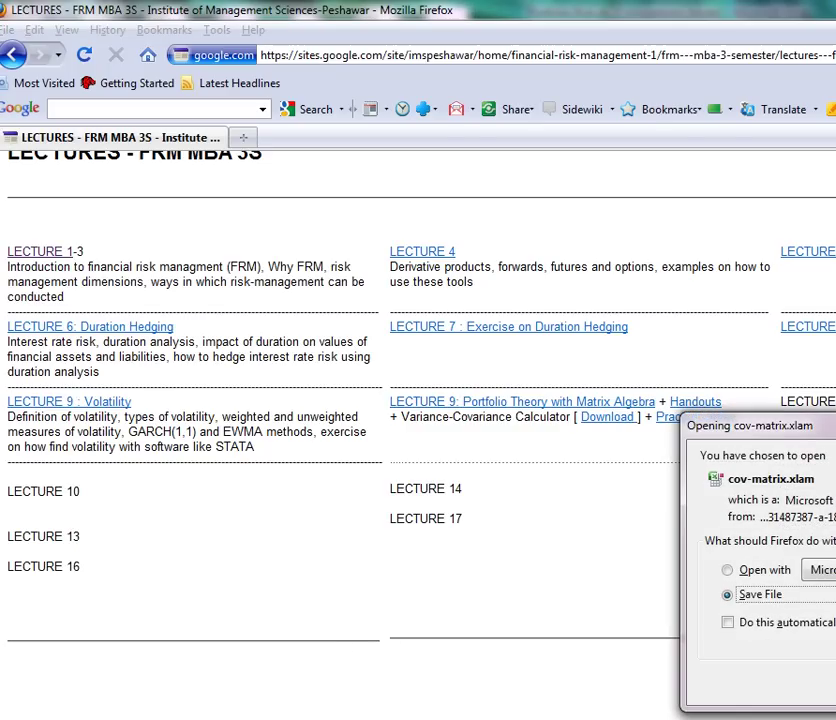
pyautogui.click(766, 571)
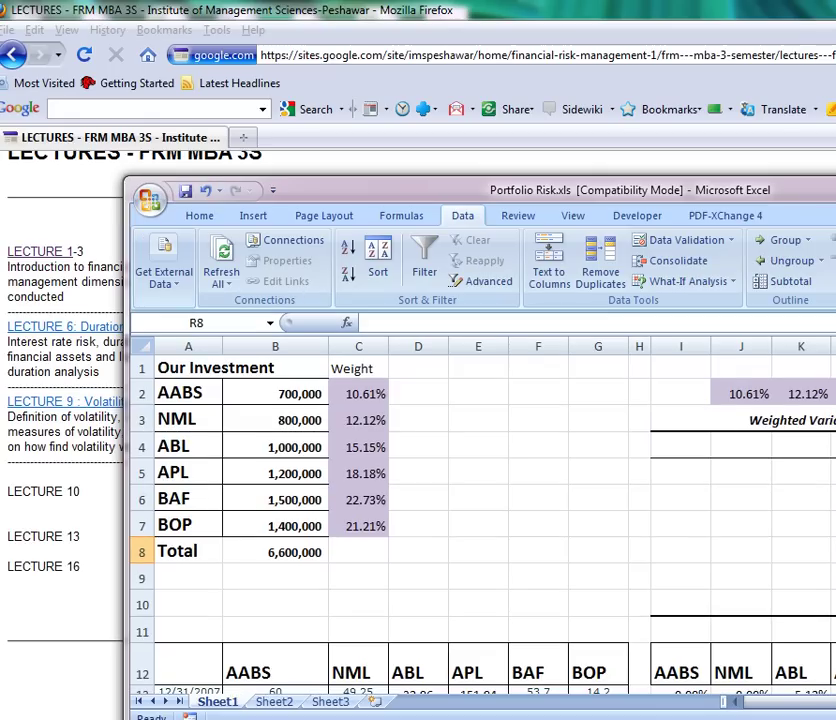
pyautogui.moveTo(400, 190); pyautogui.dragTo(139, 92)
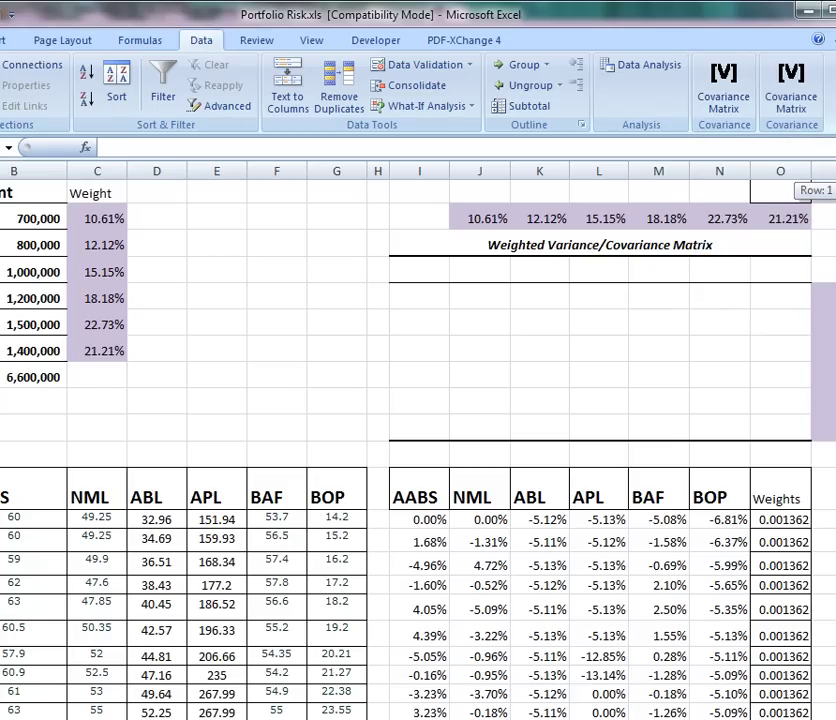
# - Count the BOP return rows, enter =1/734 in O13 and fill it down the Weights column
pyautogui.moveTo(830, 190); pyautogui.dragTo(830, 188)
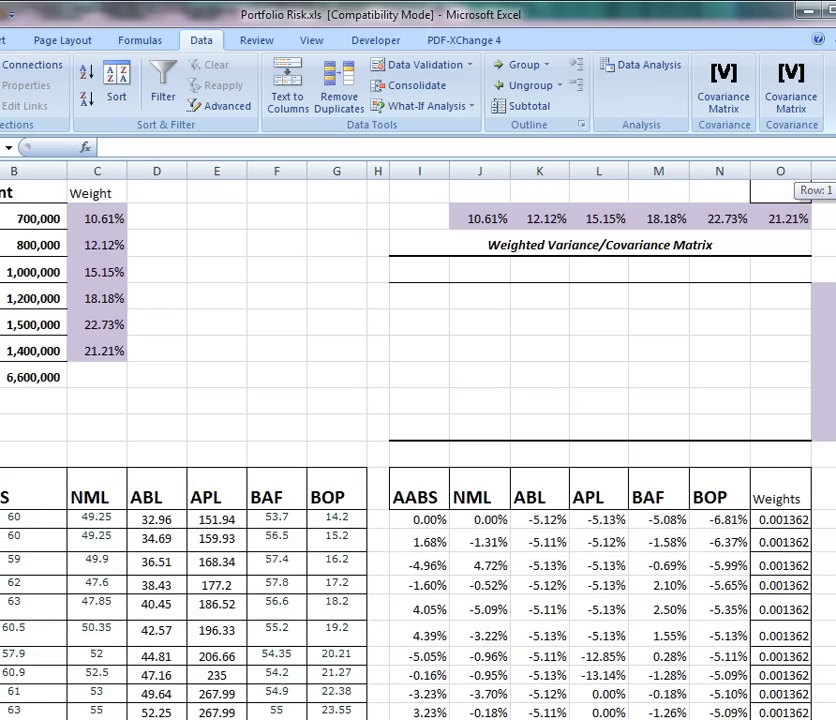
pyautogui.click(728, 520)
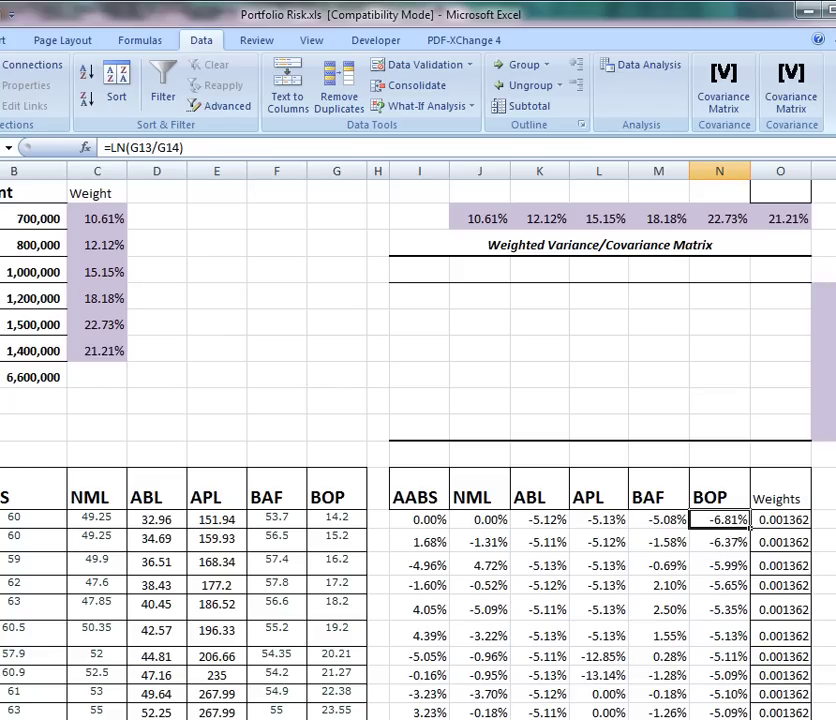
pyautogui.hotkey('ctrl', 'shift', 'Down')
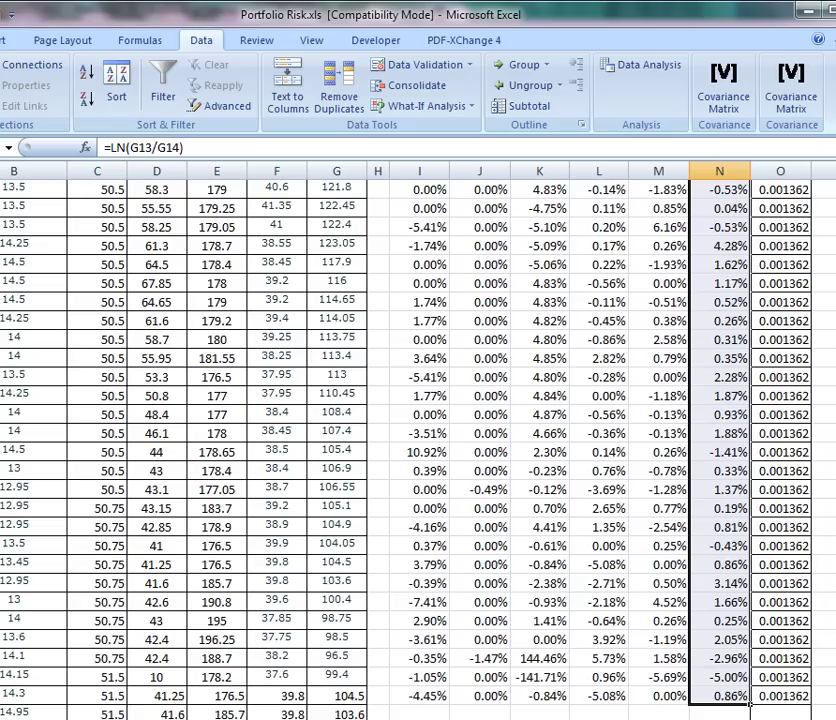
pyautogui.moveTo(830, 470); pyautogui.dragTo(830, 448)
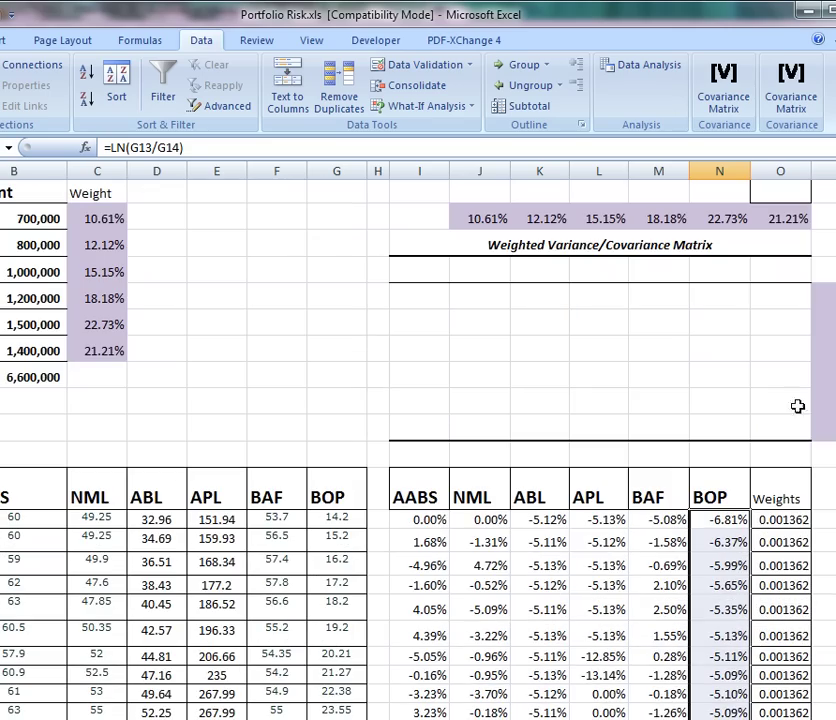
pyautogui.click(795, 520)
pyautogui.write('=1/734')
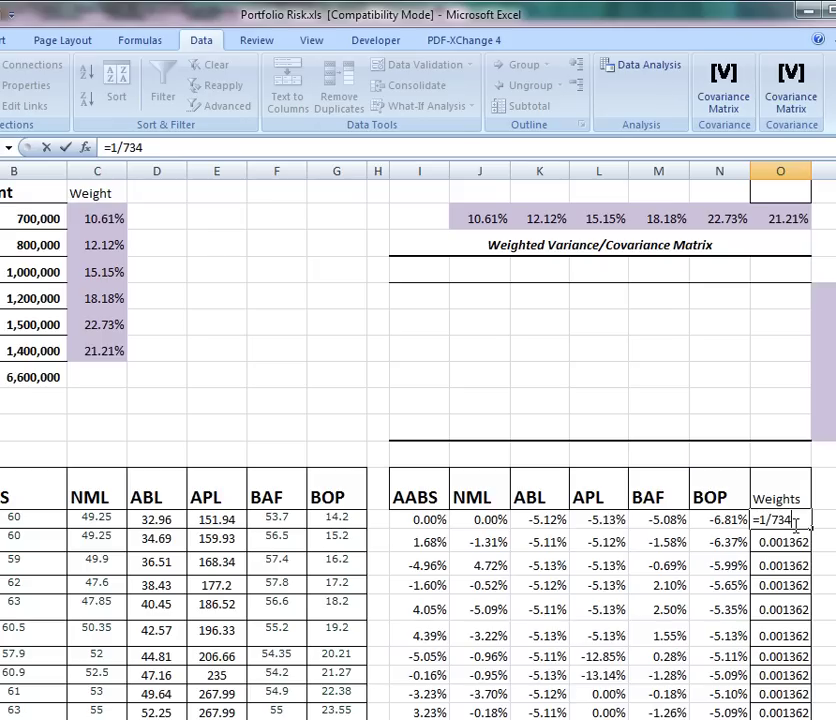
pyautogui.hotkey('ctrl', 'Return')
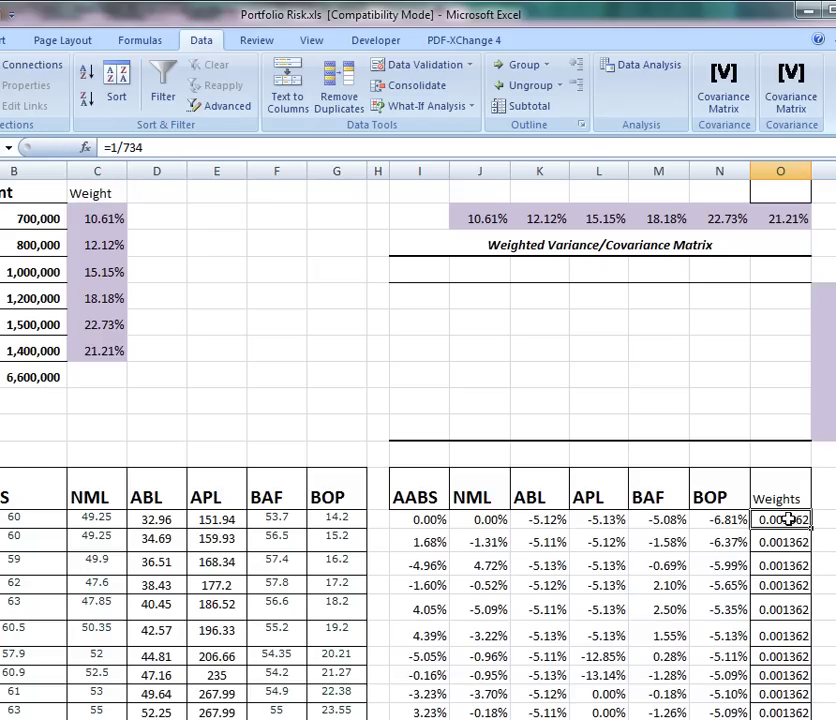
pyautogui.doubleClick(813, 529)
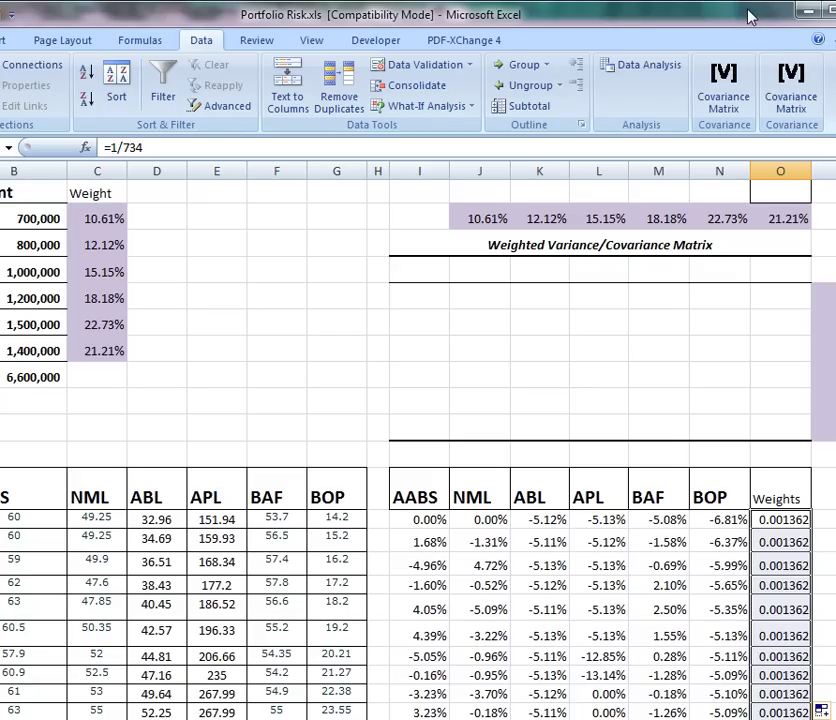
# - Start the Covariance Matrix builder and set its input range to Sheet1!$I$12:$N$746, including the stock name headers
pyautogui.click(736, 98)
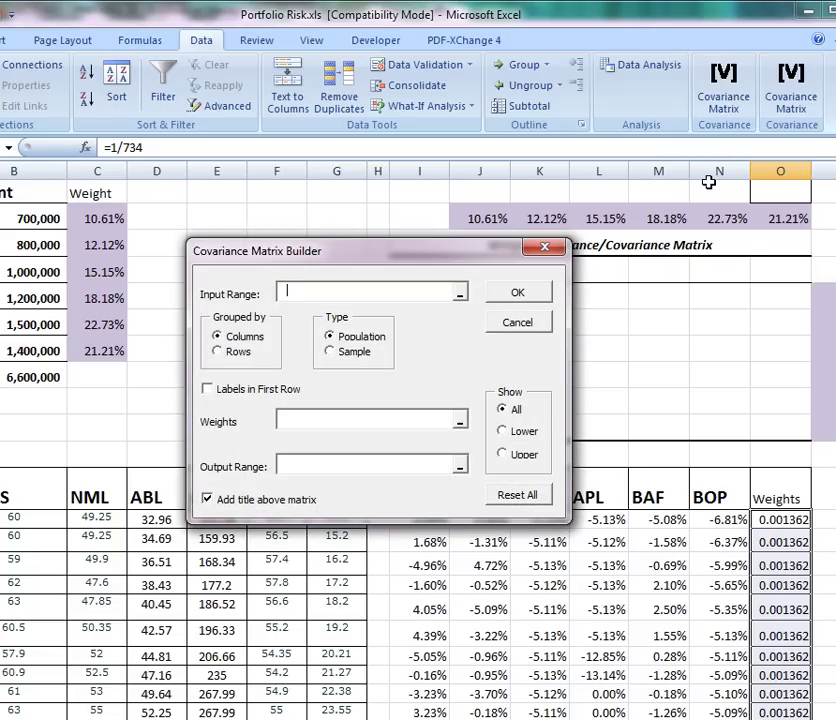
pyautogui.click(461, 299)
pyautogui.moveTo(438, 496); pyautogui.dragTo(720, 672)
pyautogui.click(417, 271)
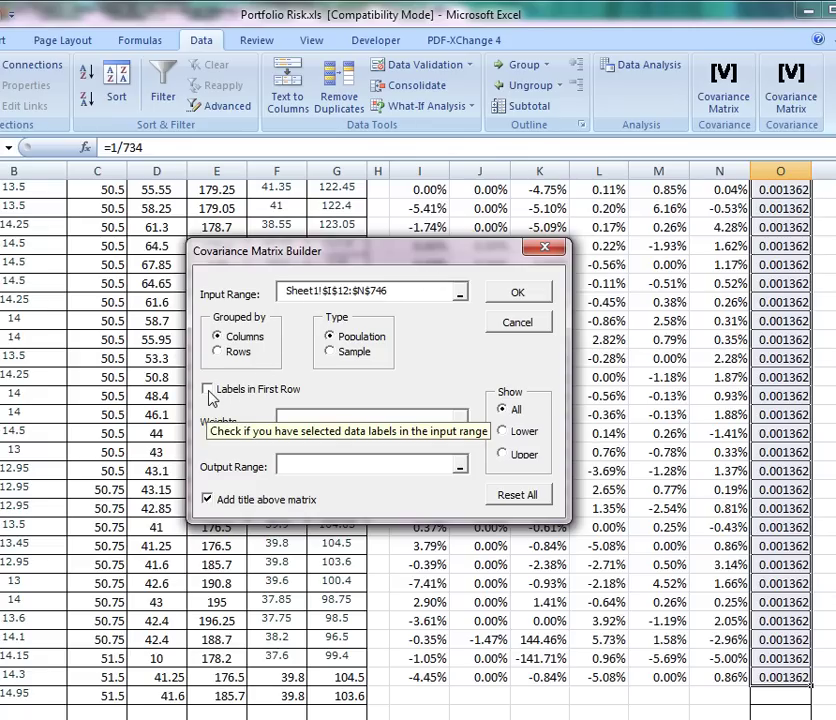
# - Specify that the first row holds labels and set the weights range to Sheet1!$O$13:$O$746
pyautogui.moveTo(832, 560); pyautogui.dragTo(832, 440)
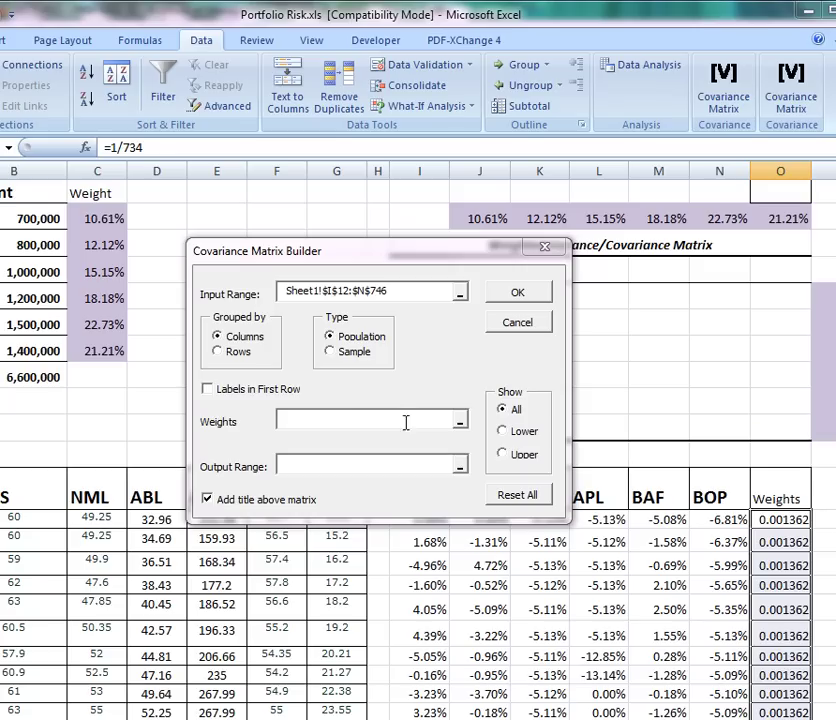
pyautogui.click(250, 390)
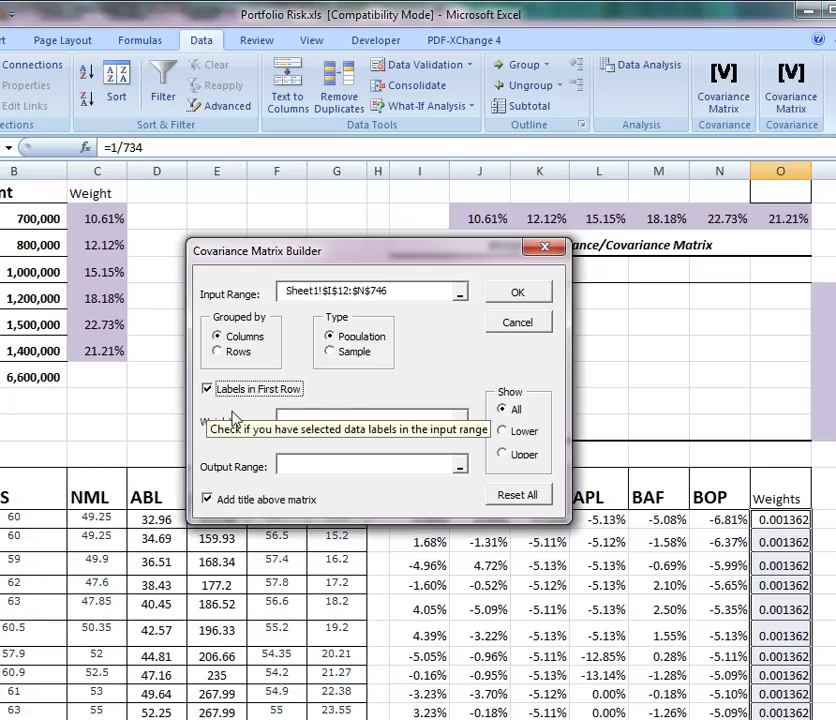
pyautogui.click(381, 420)
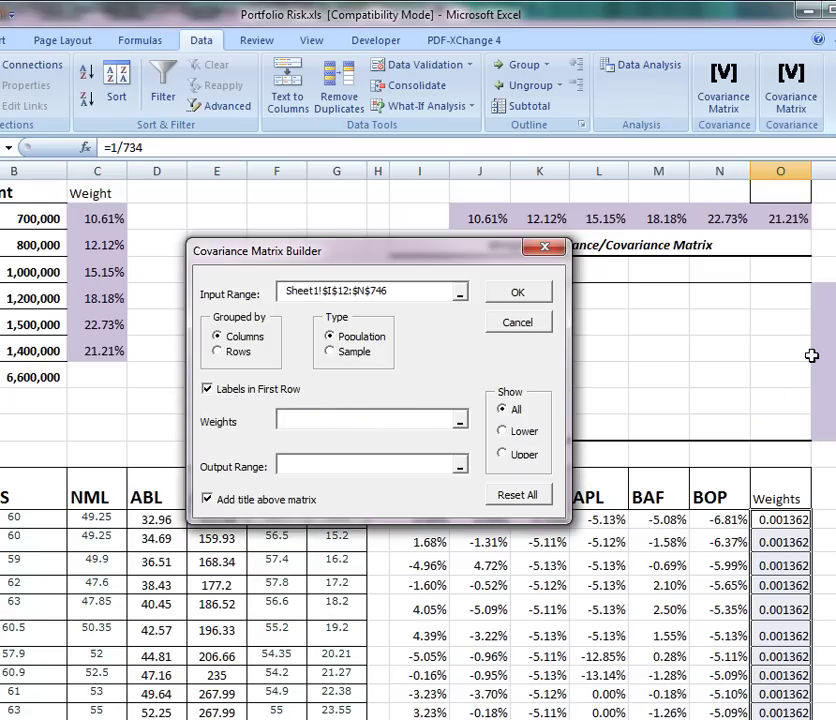
pyautogui.moveTo(766, 521); pyautogui.dragTo(802, 657)
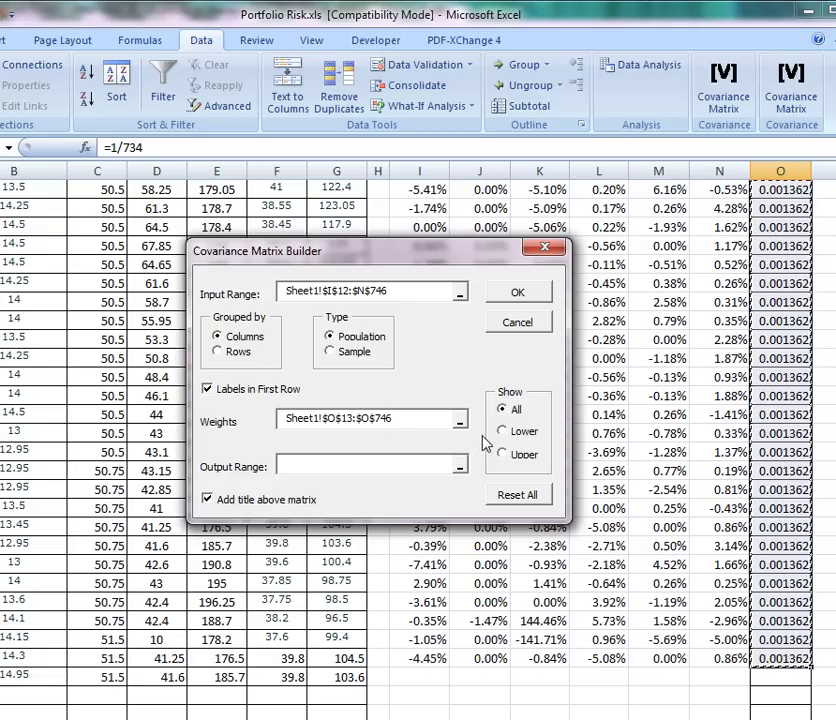
# - Set the output range to Sheet1!$I:$I and generate the weighted variance/covariance matrix, overwriting the existing data
pyautogui.click(305, 462)
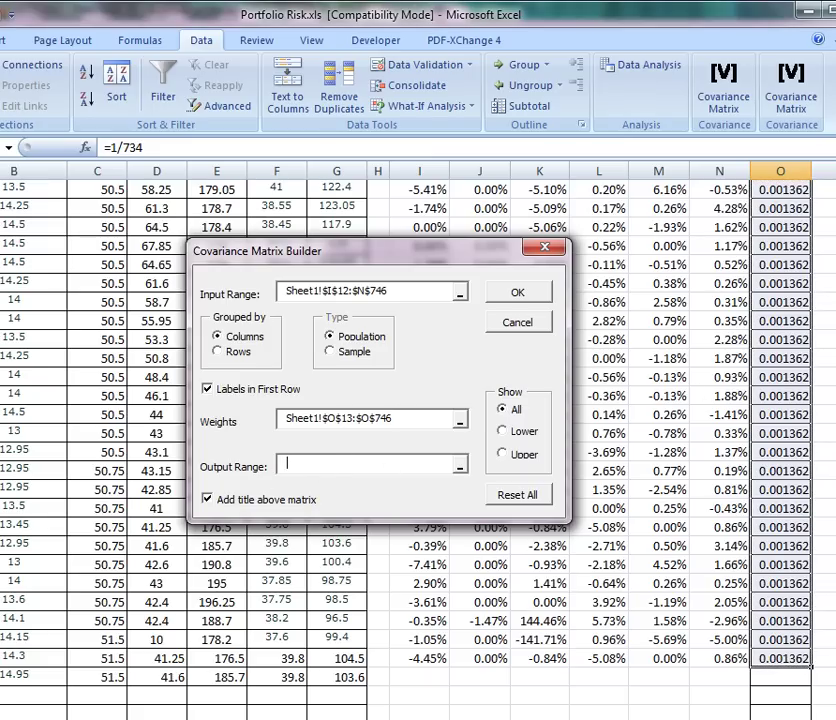
pyautogui.moveTo(830, 470); pyautogui.dragTo(830, 455)
pyautogui.moveTo(463, 257); pyautogui.dragTo(760, 478)
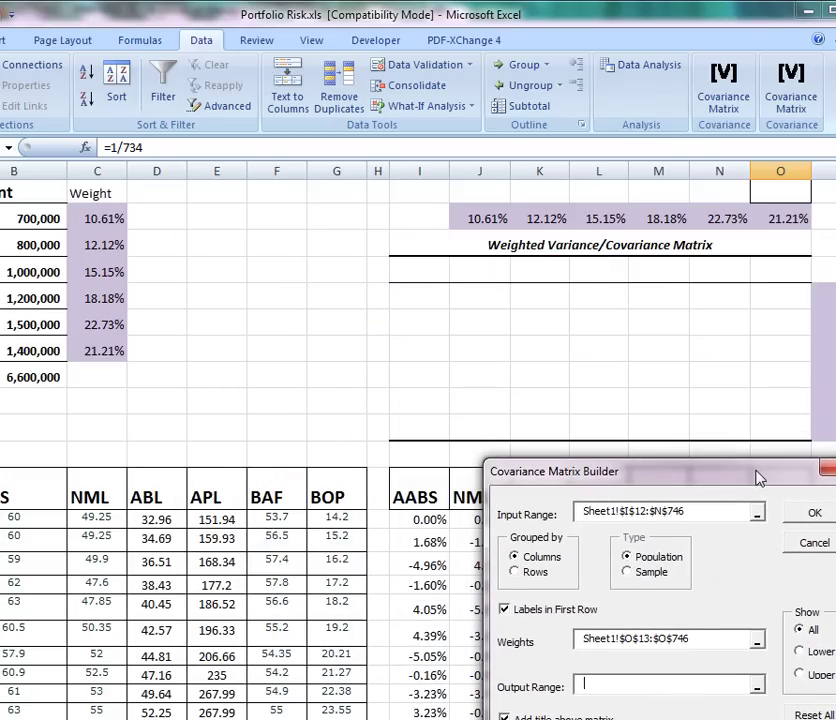
pyautogui.click(420, 170)
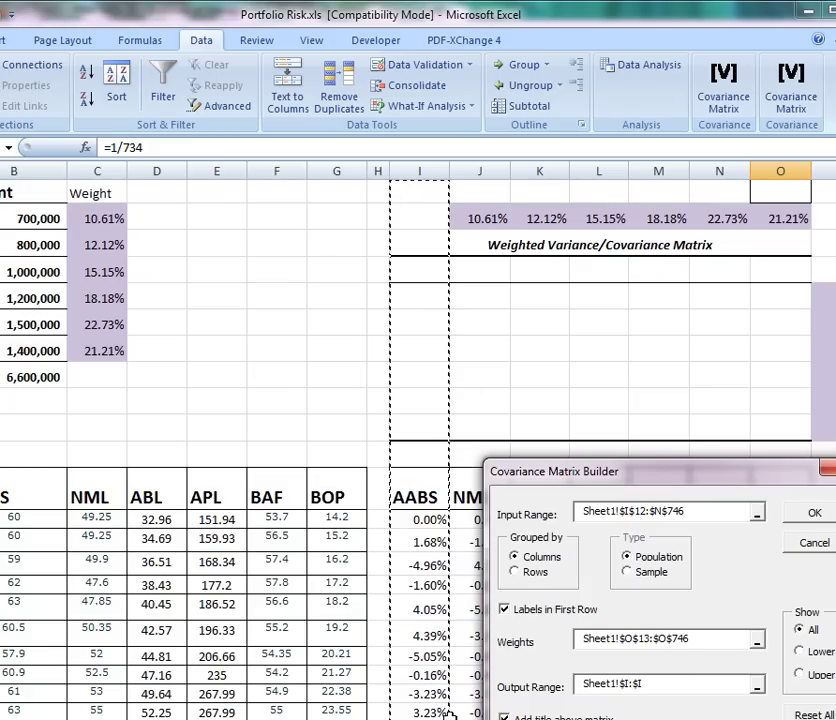
pyautogui.click(814, 516)
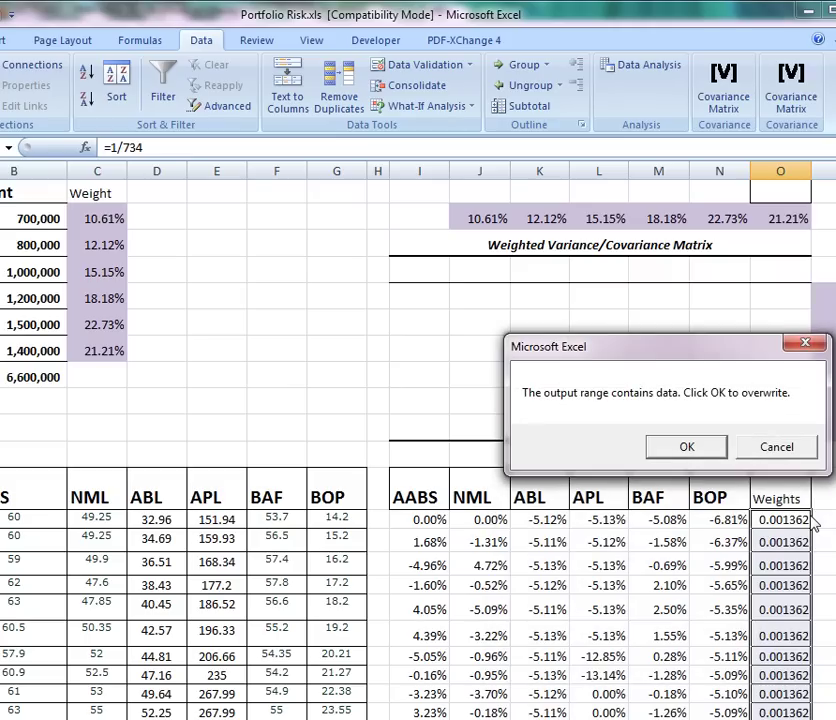
pyautogui.click(680, 455)
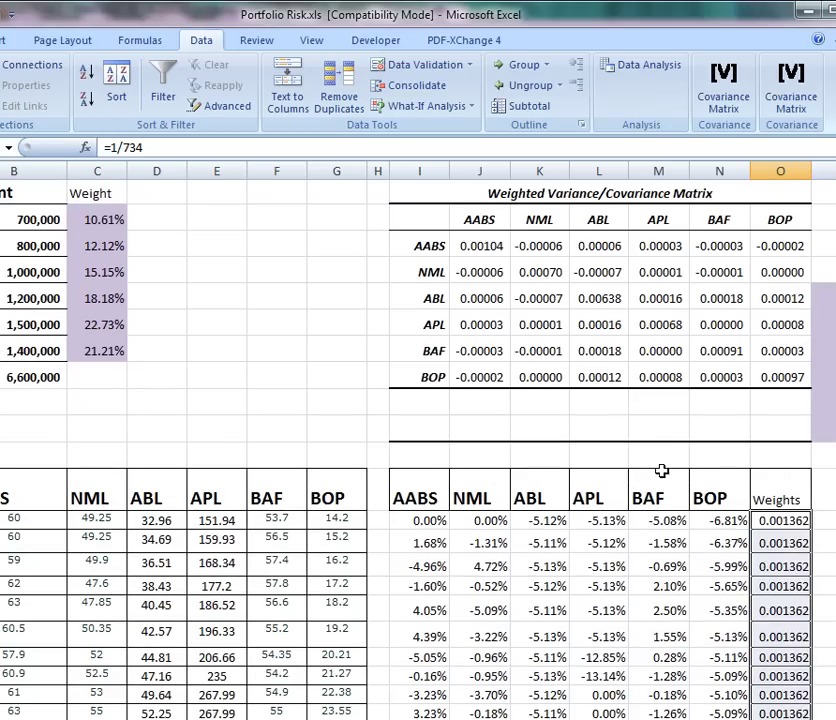
# - Copy the portfolio weights in C2:C7
pyautogui.moveTo(445, 218); pyautogui.dragTo(763, 378)
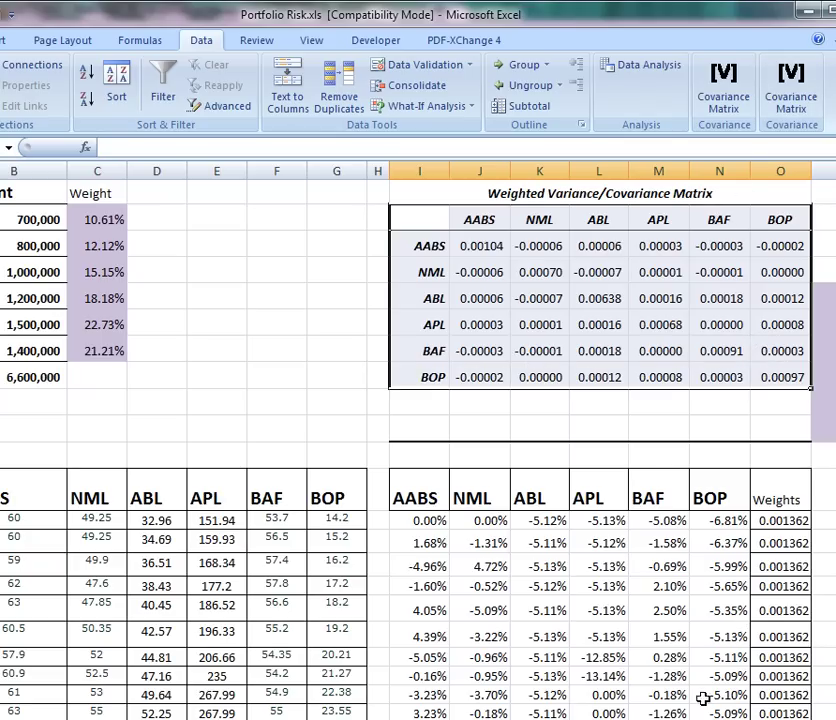
pyautogui.moveTo(625, 719)
pyautogui.mouseDown()
pyautogui.moveTo(650, 719)
pyautogui.moveTo(626, 719)
pyautogui.mouseUp()
pyautogui.moveTo(108, 220); pyautogui.dragTo(108, 349)
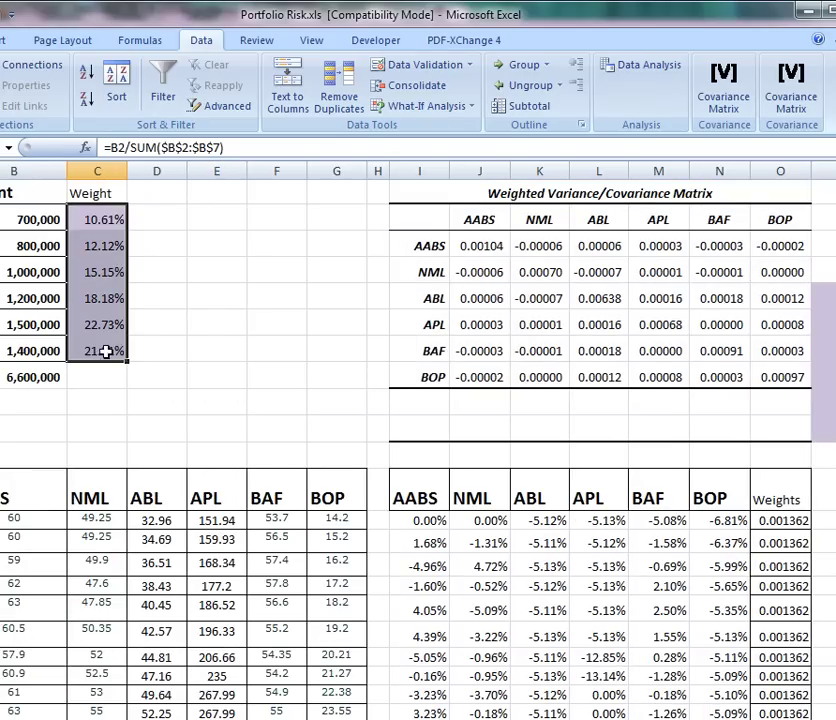
pyautogui.rightClick(108, 266)
pyautogui.click(146, 296)
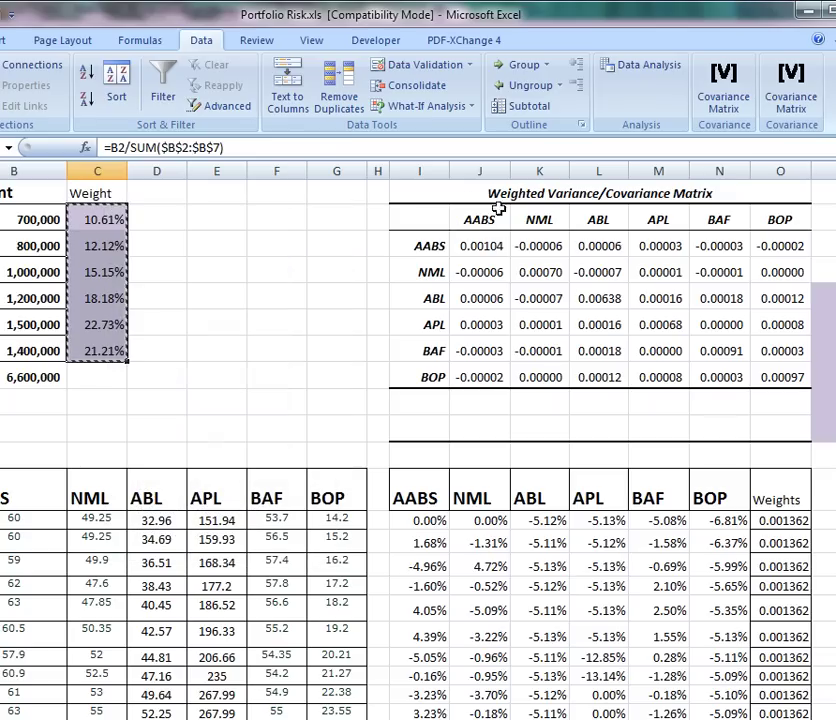
# - Try to paste the copied weights with all their contents, transposed into a row starting at I1
pyautogui.click(433, 190)
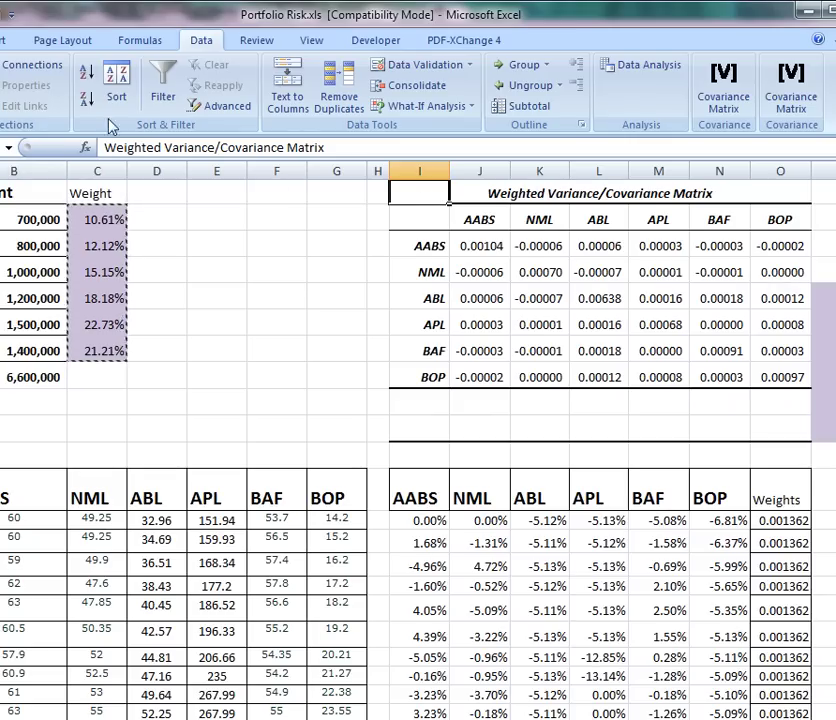
pyautogui.rightClick(426, 195)
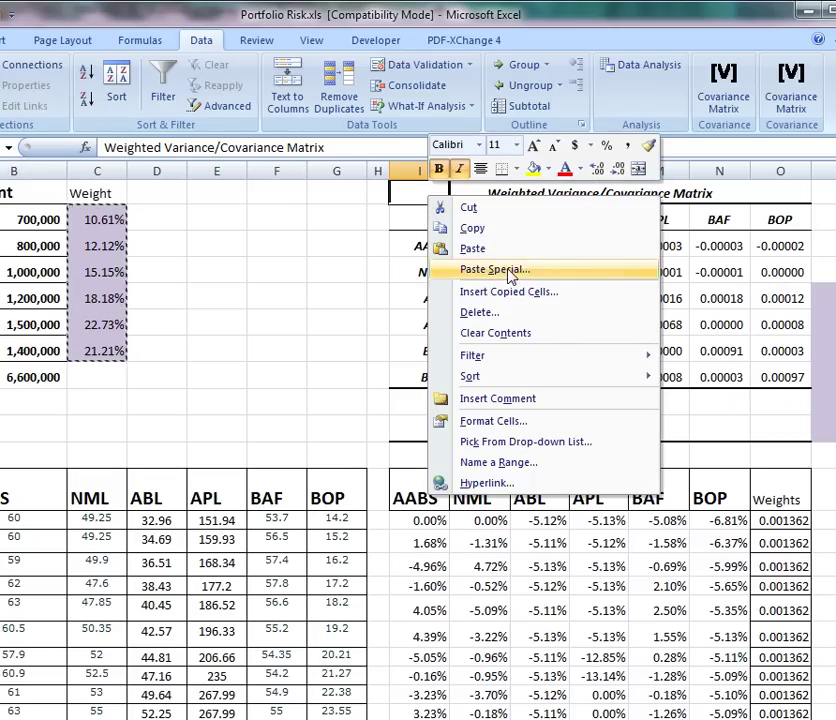
pyautogui.click(508, 272)
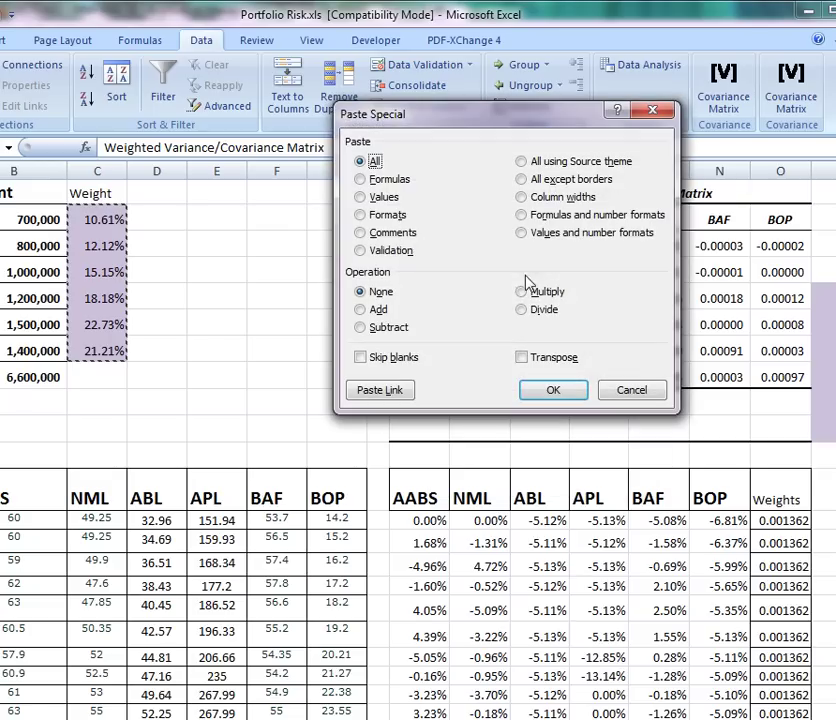
pyautogui.click(528, 358)
pyautogui.click(546, 389)
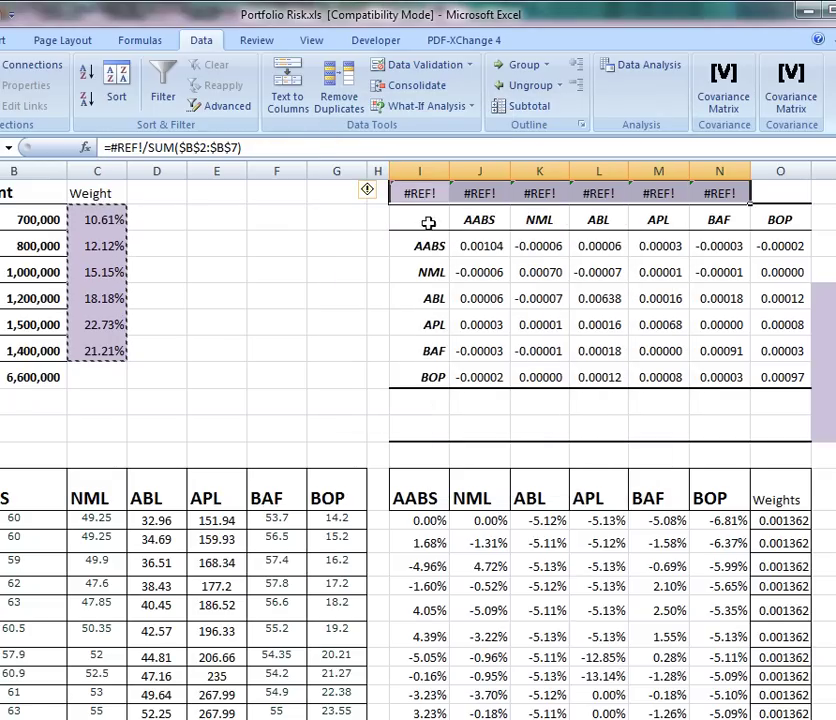
# - Paste the copied weights again as transposed values only into I1:N1
pyautogui.click(372, 196)
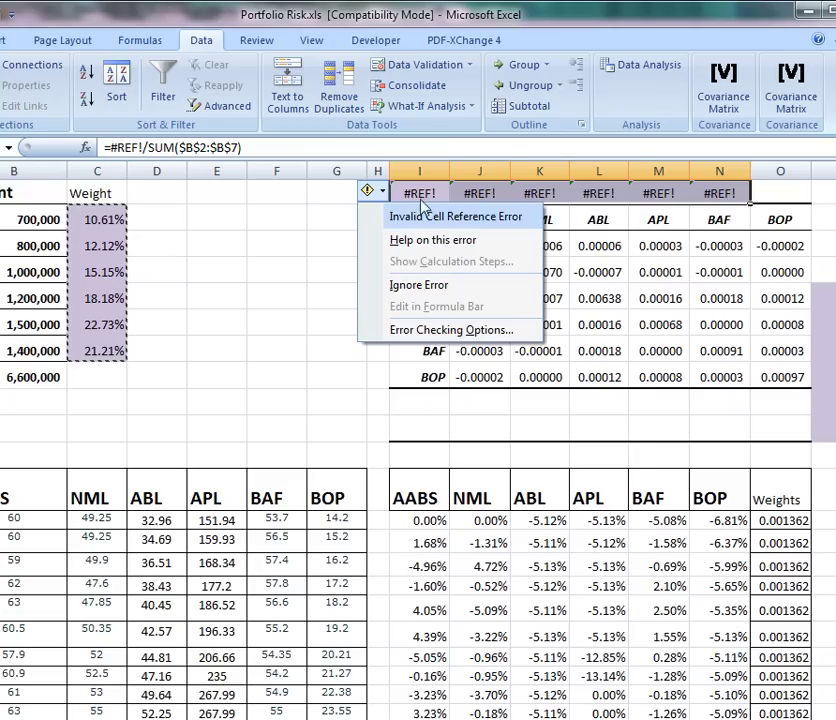
pyautogui.rightClick(406, 189)
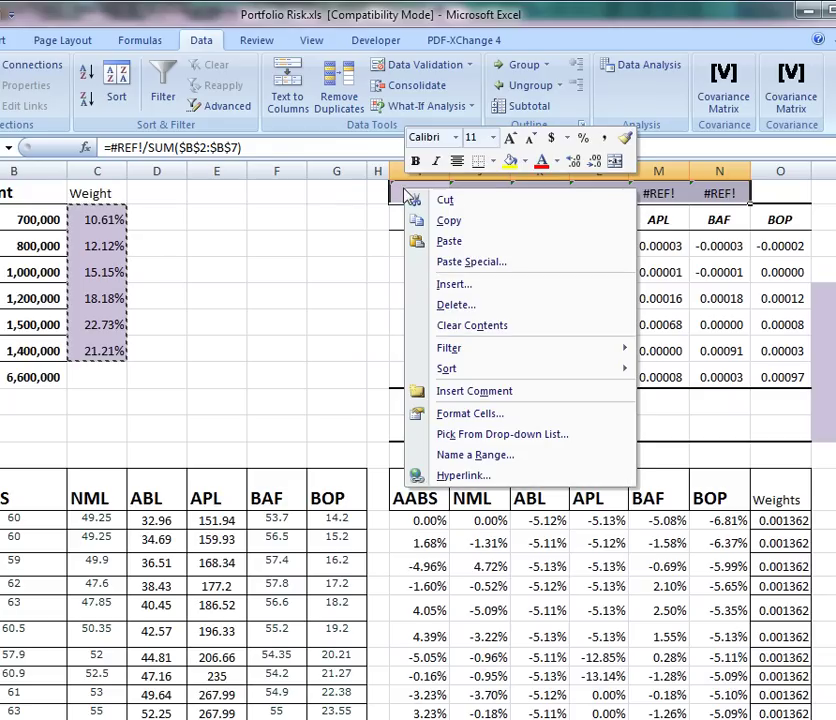
pyautogui.click(470, 262)
pyautogui.click(327, 190)
pyautogui.click(488, 350)
pyautogui.click(519, 382)
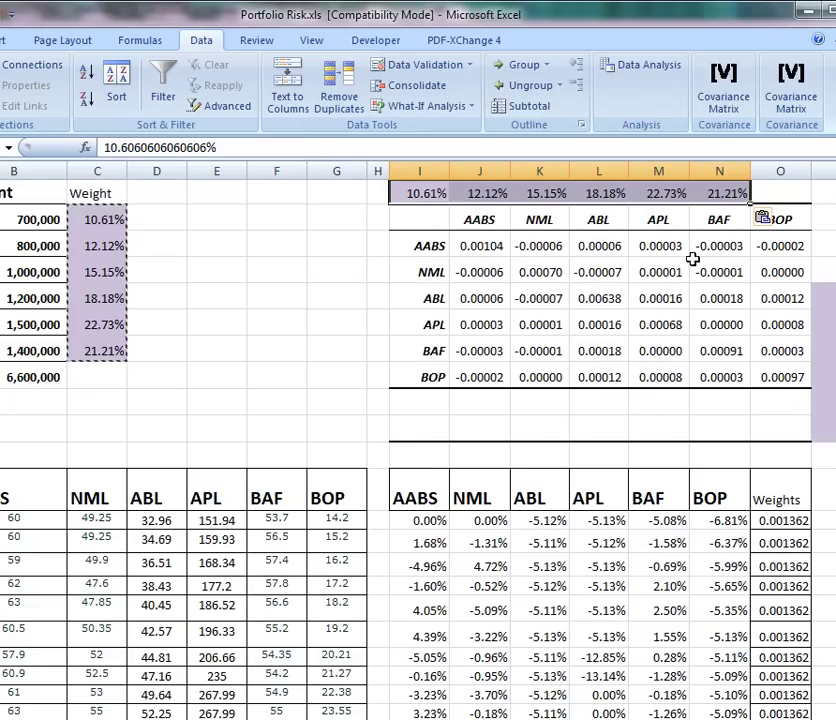
# - Move the row of weights to J1:O1, directly above the matrix's stock columns, replacing the destination's contents
pyautogui.moveTo(559, 203); pyautogui.dragTo(621, 192)
pyautogui.click(634, 437)
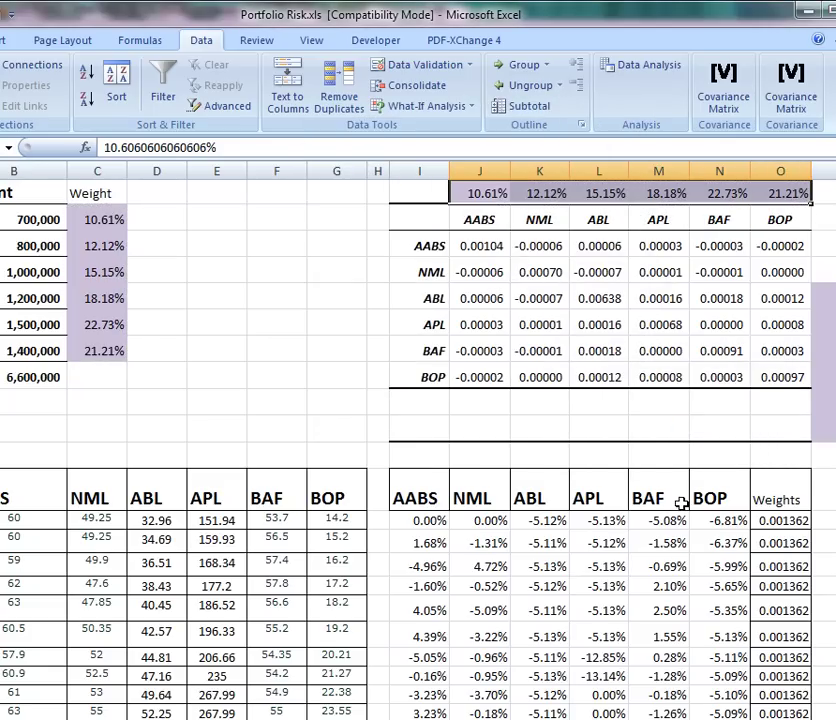
pyautogui.moveTo(690, 716); pyautogui.dragTo(712, 716)
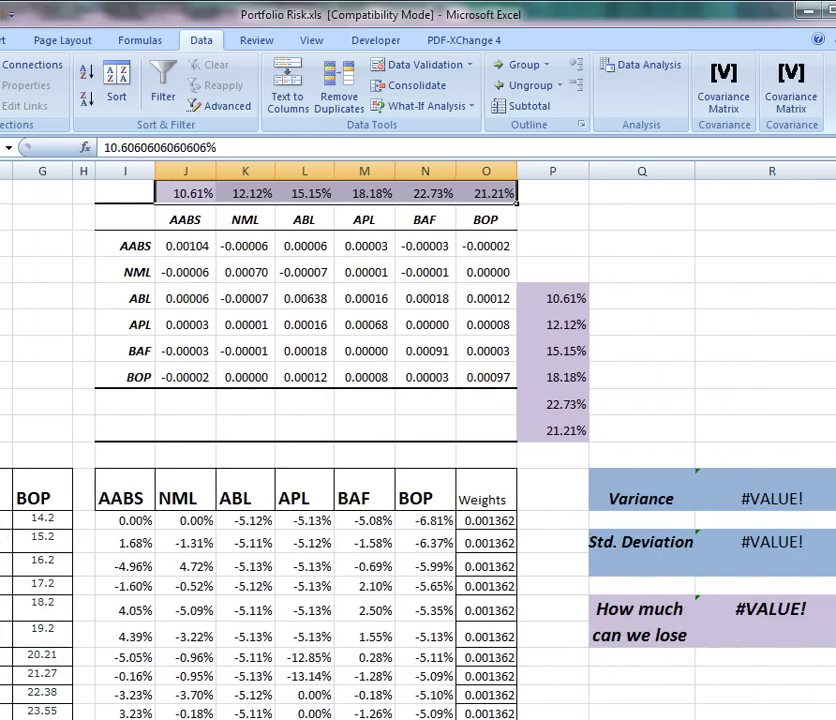
# - Calculate the portfolio variance in R12 with =MMULT(J1:O1,MMULT(J3:O8,P5:P10))
pyautogui.click(767, 472)
pyautogui.write('=mm')
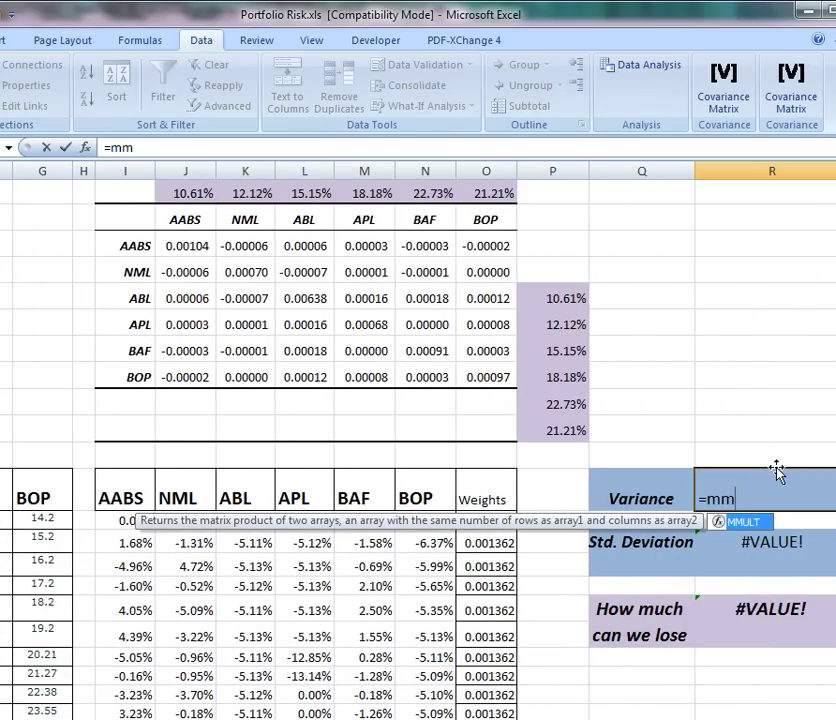
pyautogui.write('ult(')
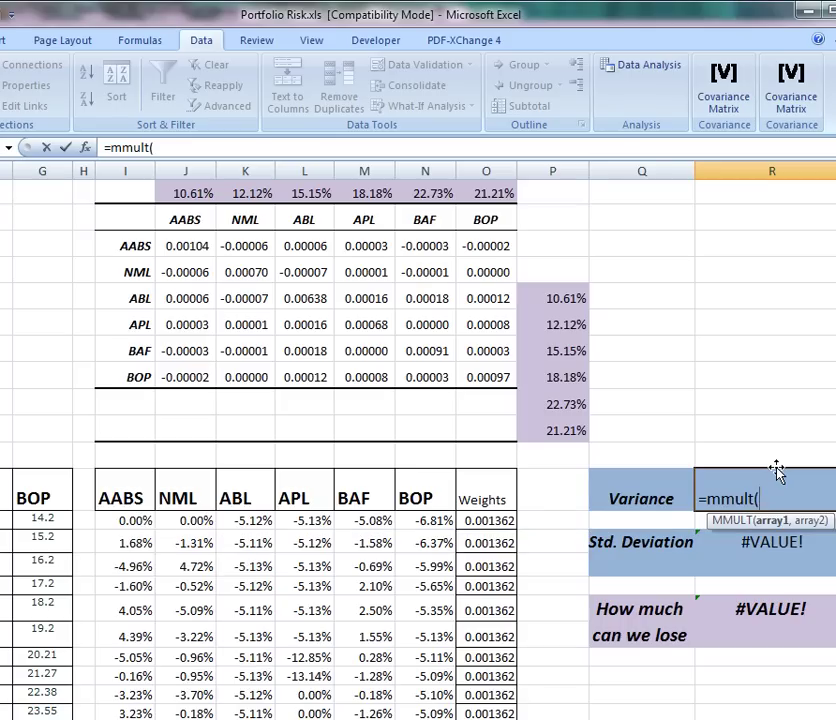
pyautogui.moveTo(200, 190); pyautogui.dragTo(480, 176)
pyautogui.write(',mmult(')
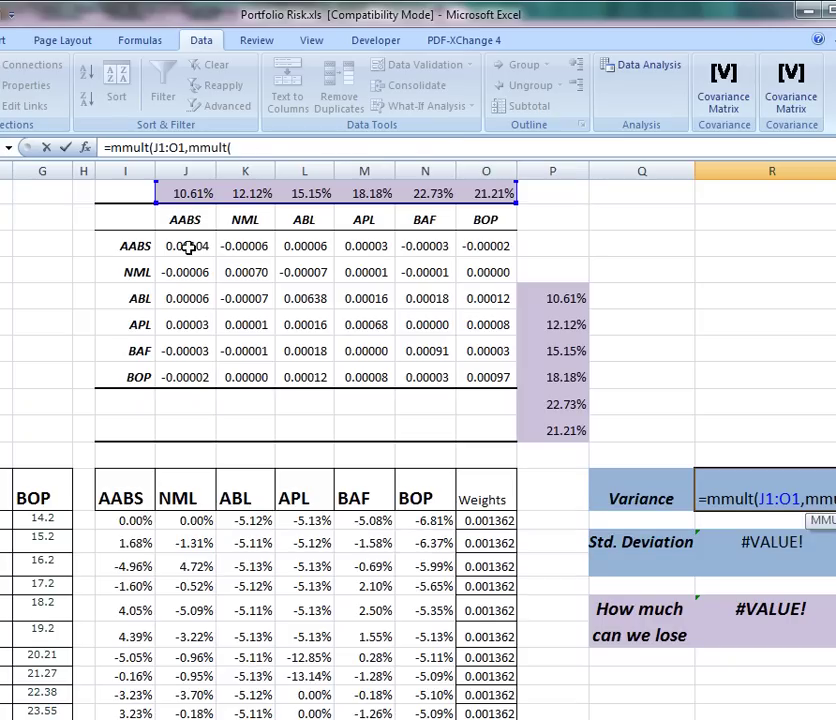
pyautogui.moveTo(190, 246); pyautogui.dragTo(469, 378)
pyautogui.write(',')
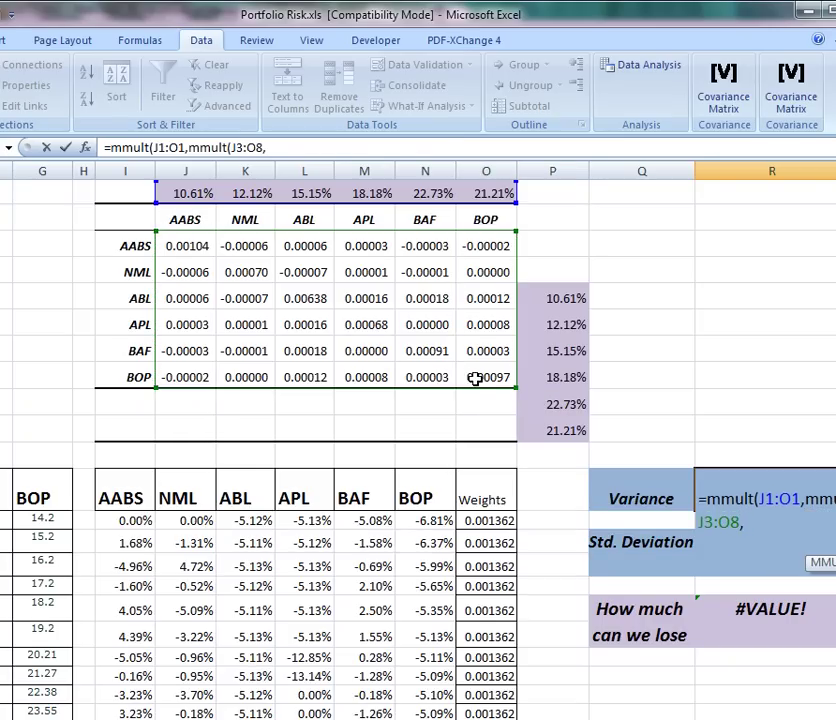
pyautogui.moveTo(539, 295); pyautogui.dragTo(572, 432)
pyautogui.write(')')
pyautogui.press('Return')
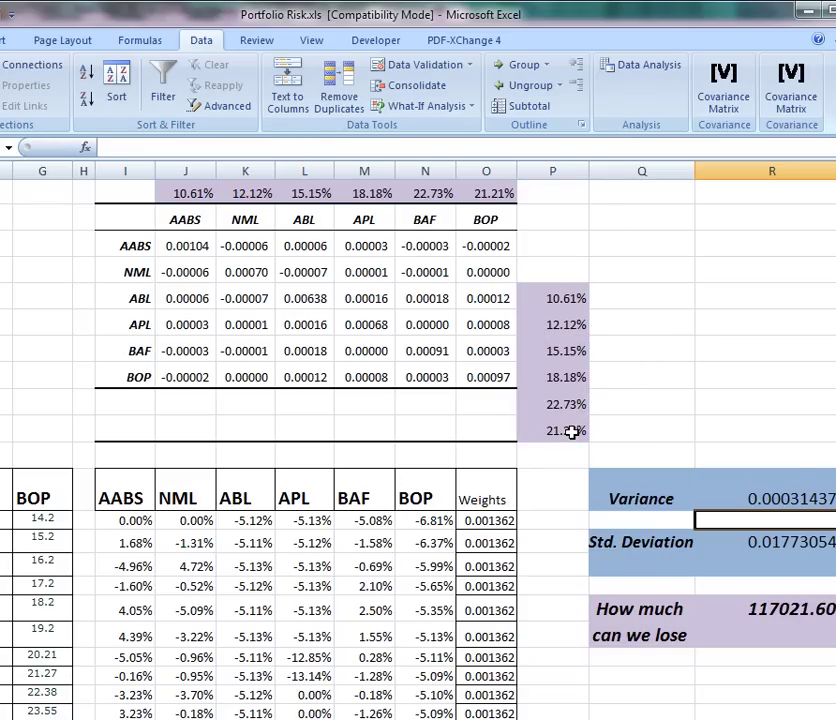
# - Review the formulas behind the variance, standard deviation and possible loss, and check the investment total that the loss formula references
pyautogui.click(760, 498)
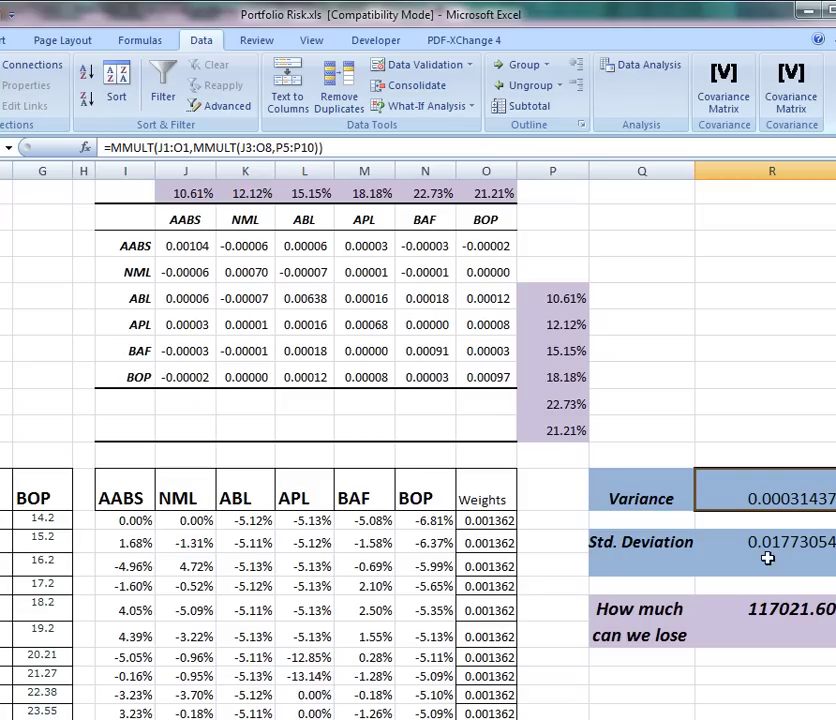
pyautogui.click(773, 546)
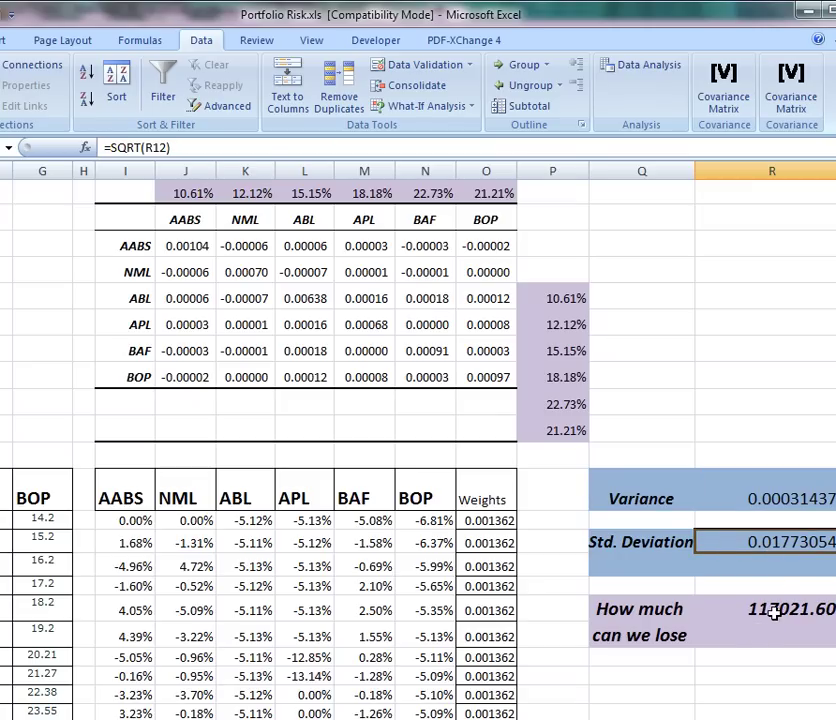
pyautogui.click(773, 610)
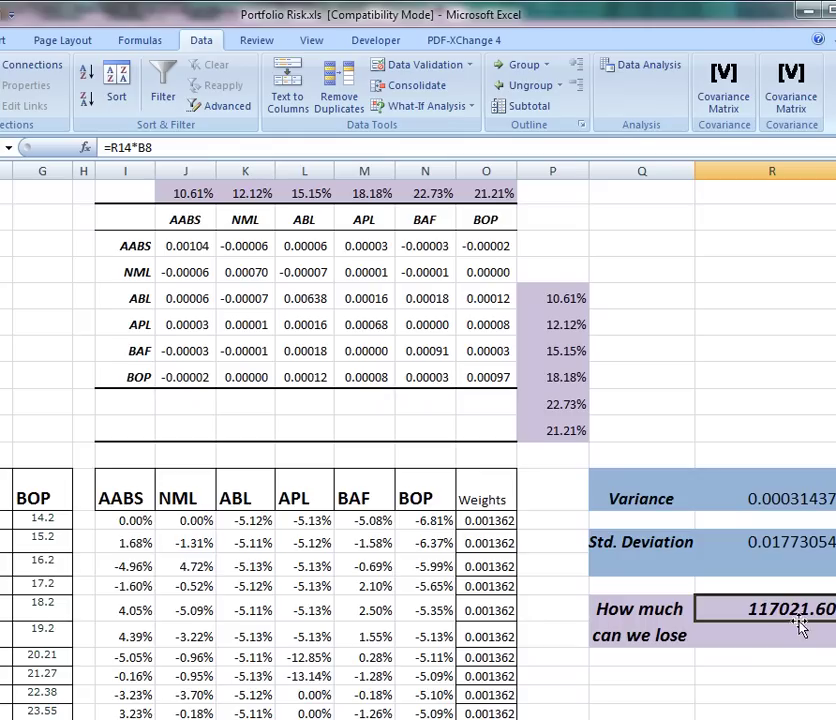
pyautogui.moveTo(760, 718); pyautogui.dragTo(700, 718)
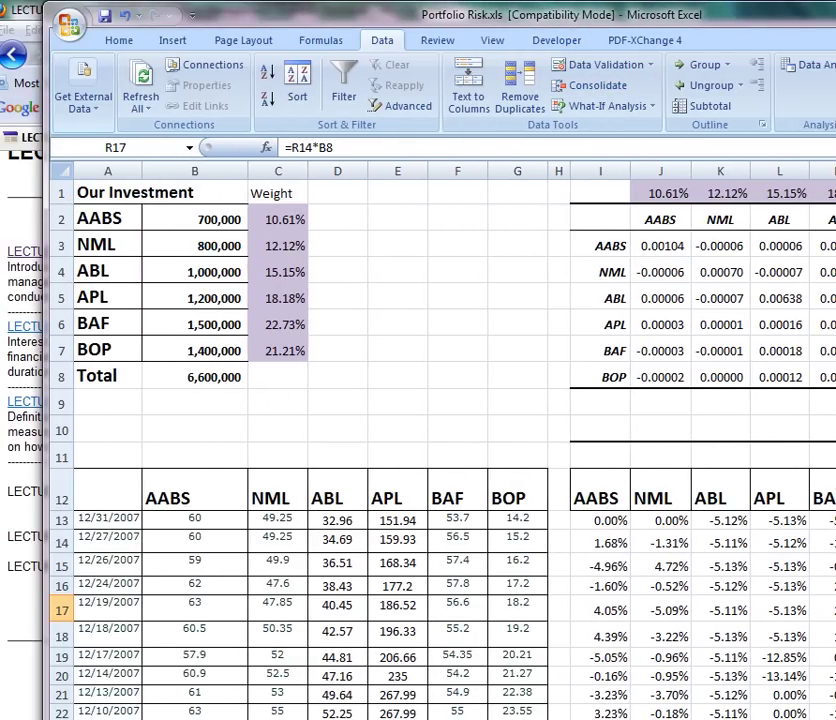
pyautogui.hscroll(3, 440, 440)
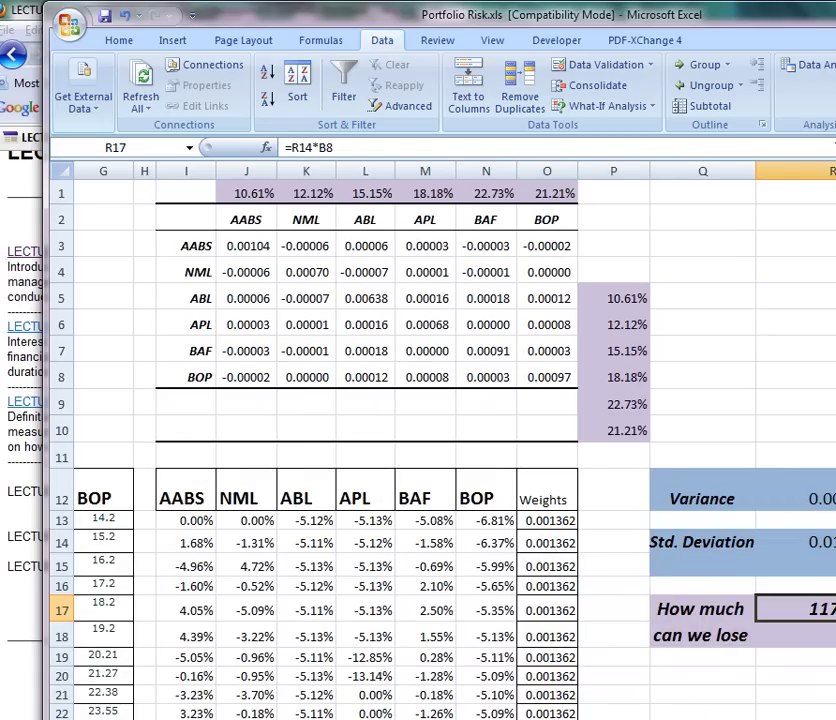